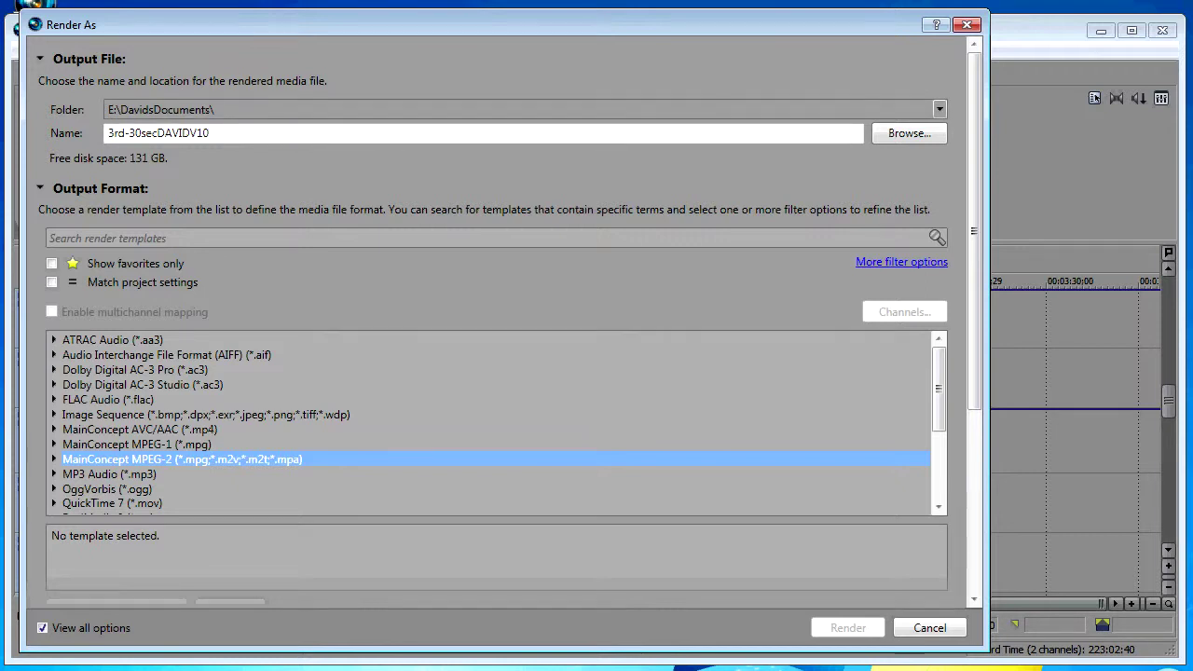
Close the Render As dialog without rendering to return to the 3rd-30secDAVIDV10.veg timeline
key(Escape)
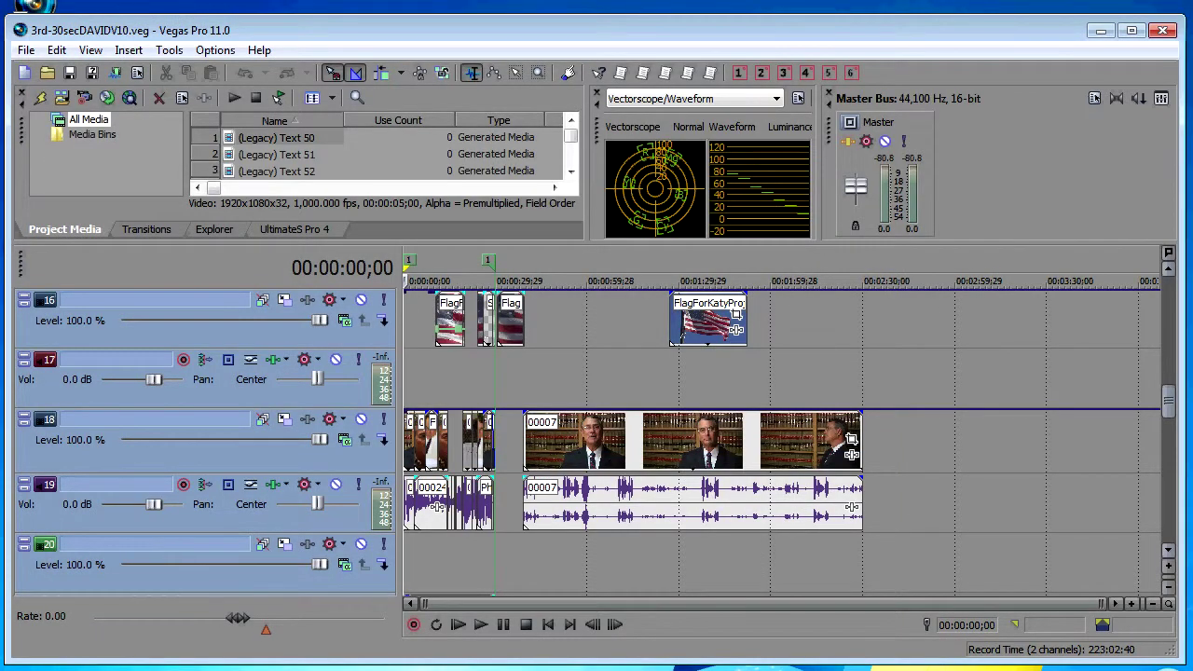
Reopen Render As and check the recent folders, keeping E:\DavidsDocuments\ as the output folder
scroll(783, 438, up, 5)
scroll(783, 438, down, 5)
click(26, 49)
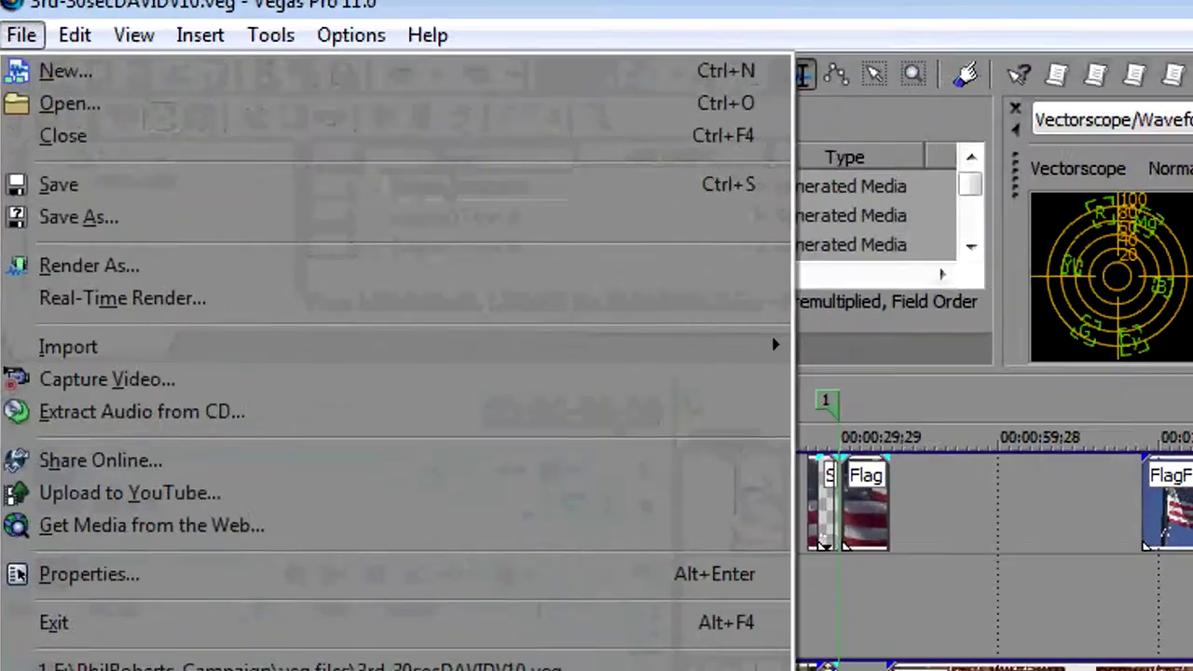
click(88, 266)
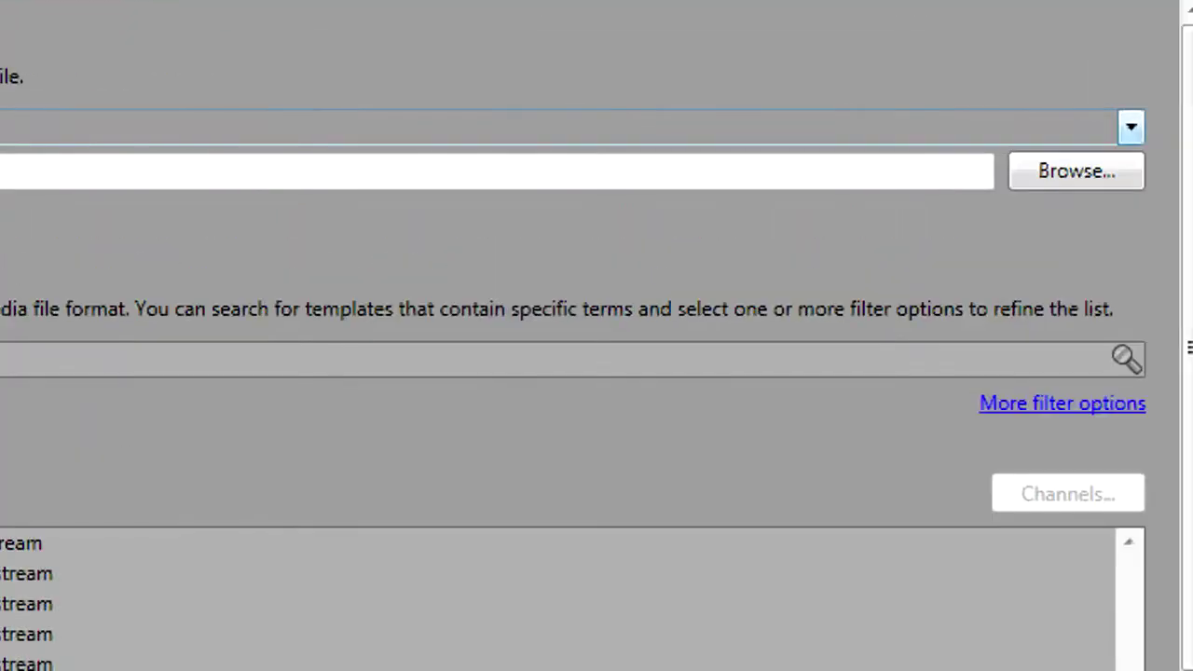
click(1131, 127)
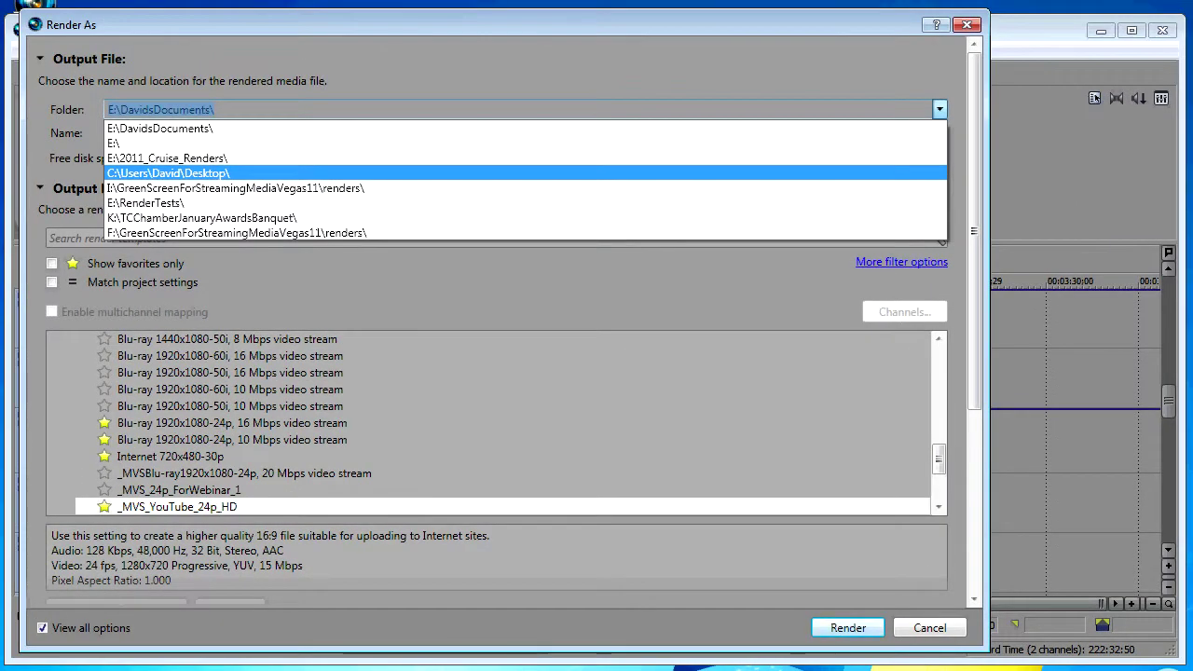
key(Escape)
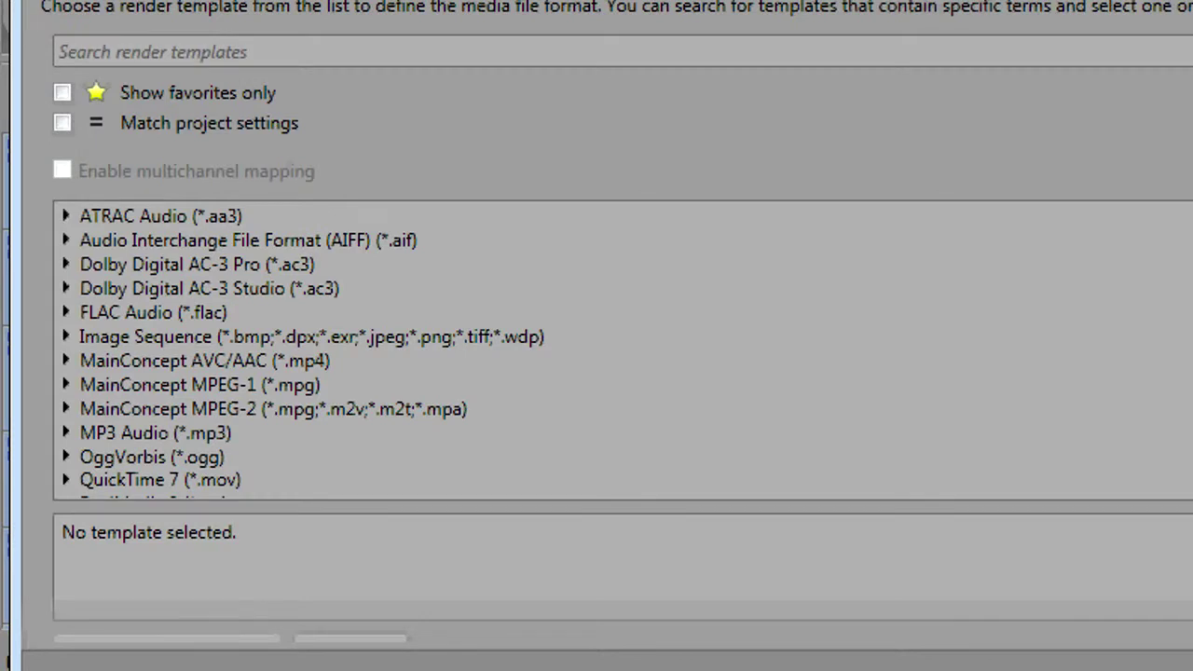
Expand the MainConcept MPEG-2 format's templates, collapsing and re-expanding the group a couple of times
double_click(271, 409)
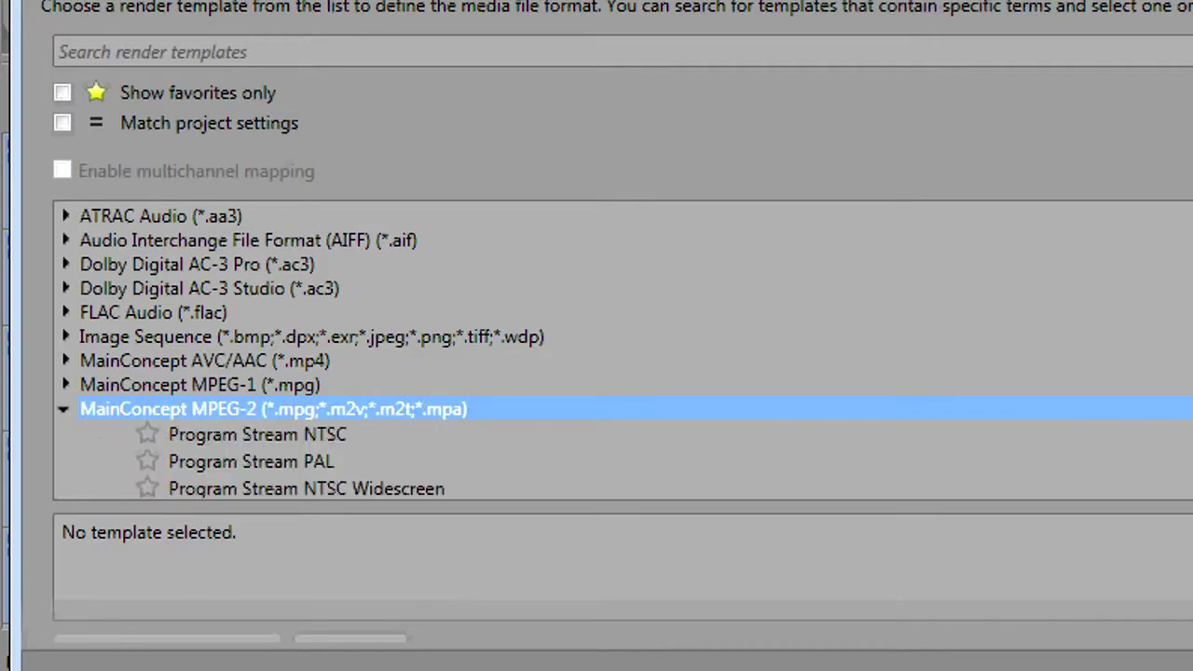
scroll(298, 350, down, 7)
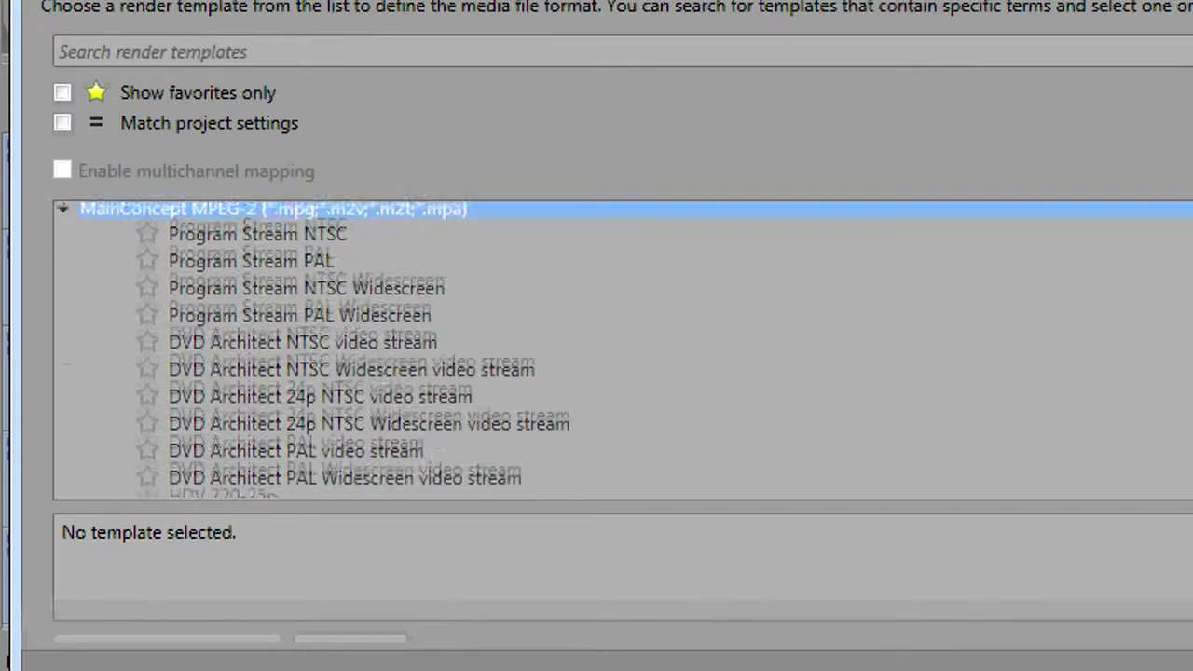
scroll(299, 350, up, 7)
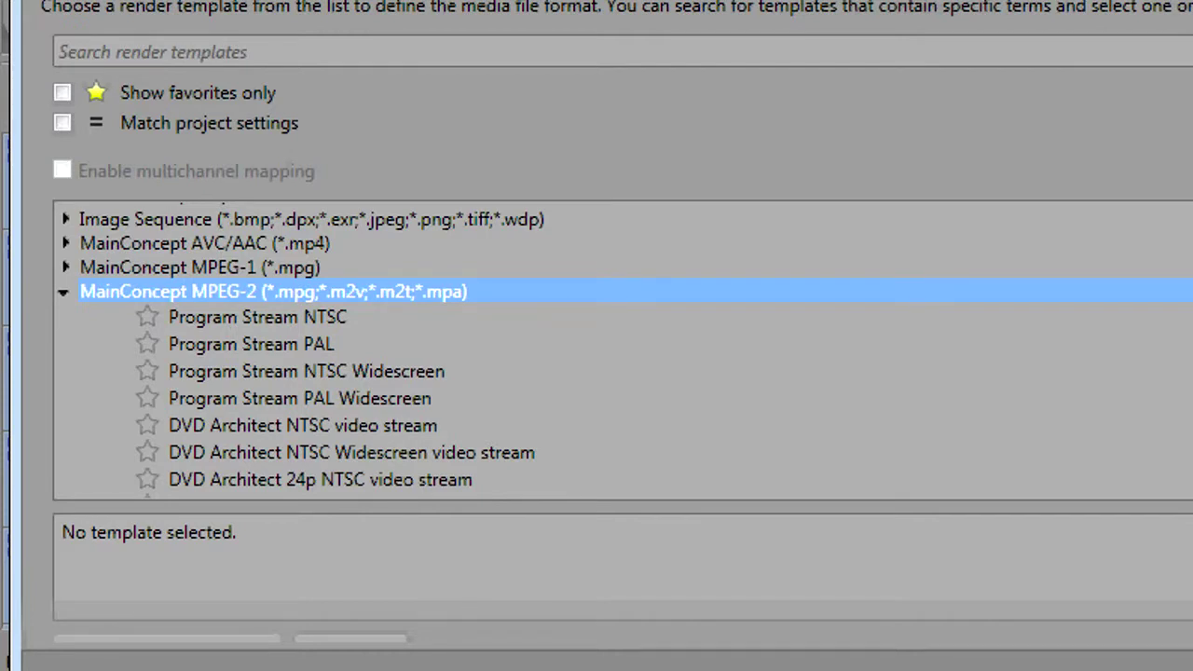
key(Left)
key(Right)
key(Left)
key(Right)
Star, then unstar, Program Stream PAL Widescreen, and scroll down to the custom _MVS templates
click(147, 398)
click(147, 398)
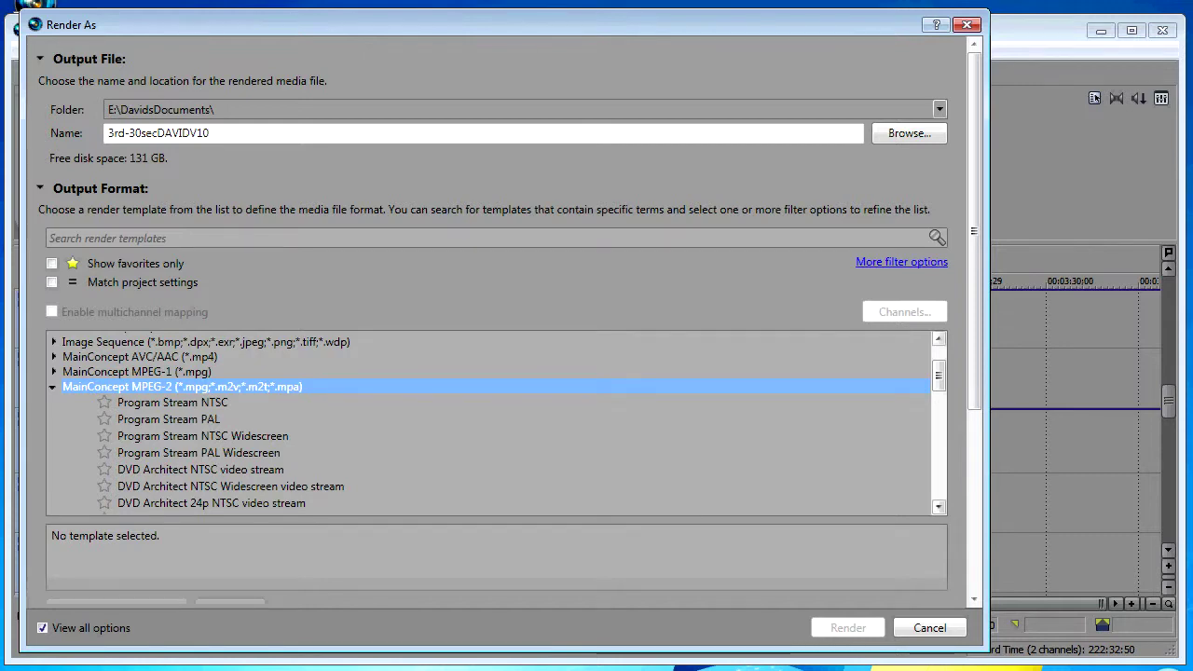
scroll(494, 422, down, 5)
scroll(494, 422, down, 4)
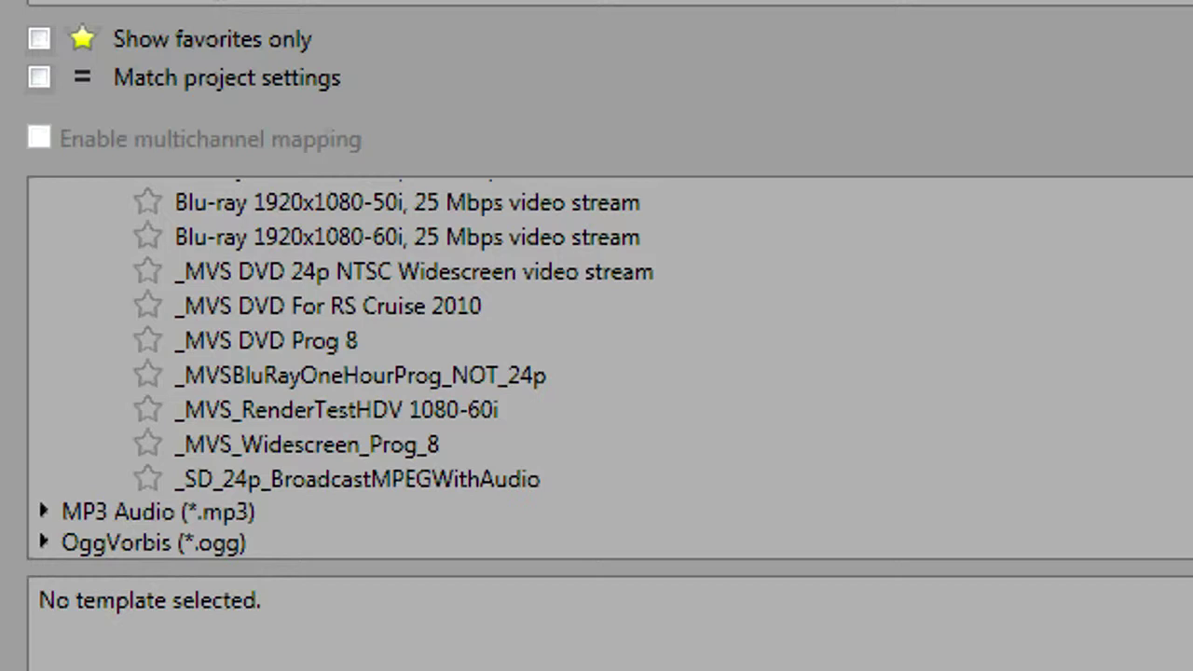
Star _MVS DVD 24p NTSC Widescreen and check it by toggling the favorites-only list on and off
click(147, 271)
click(38, 39)
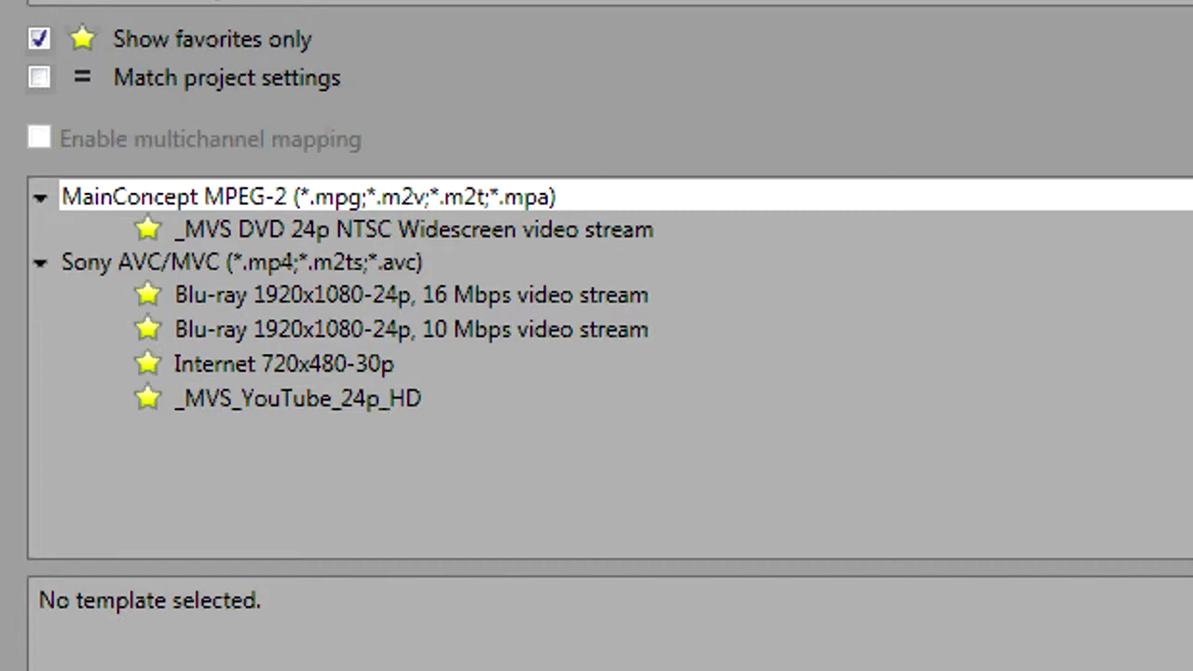
click(39, 38)
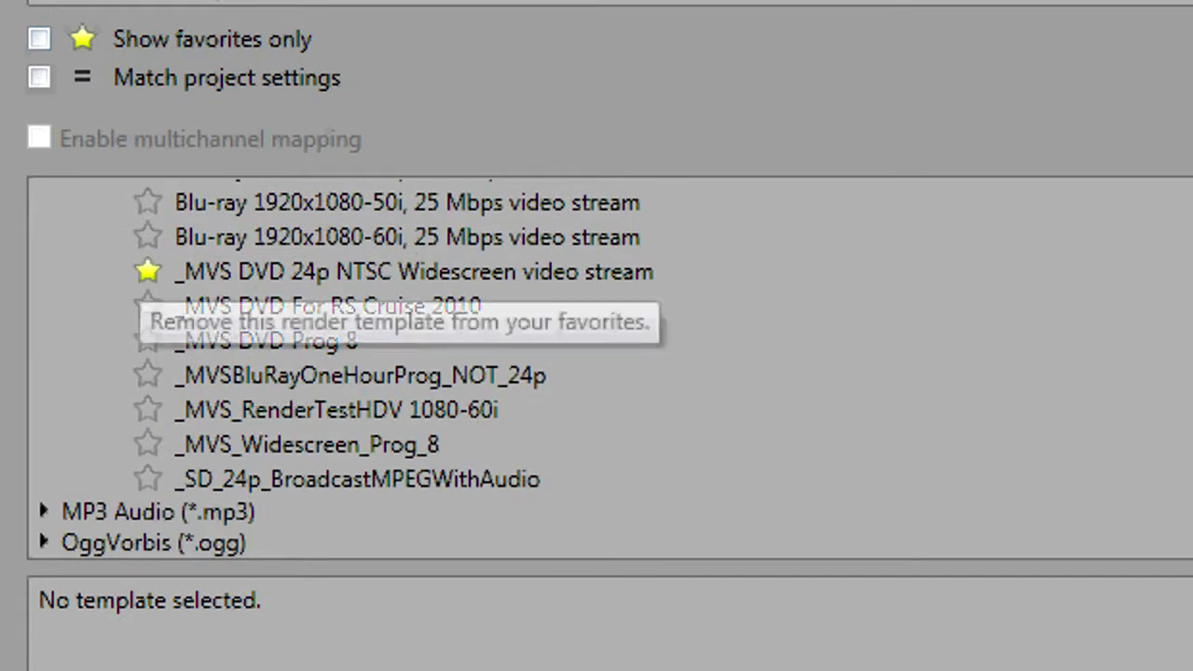
scroll(147, 307, down, 4)
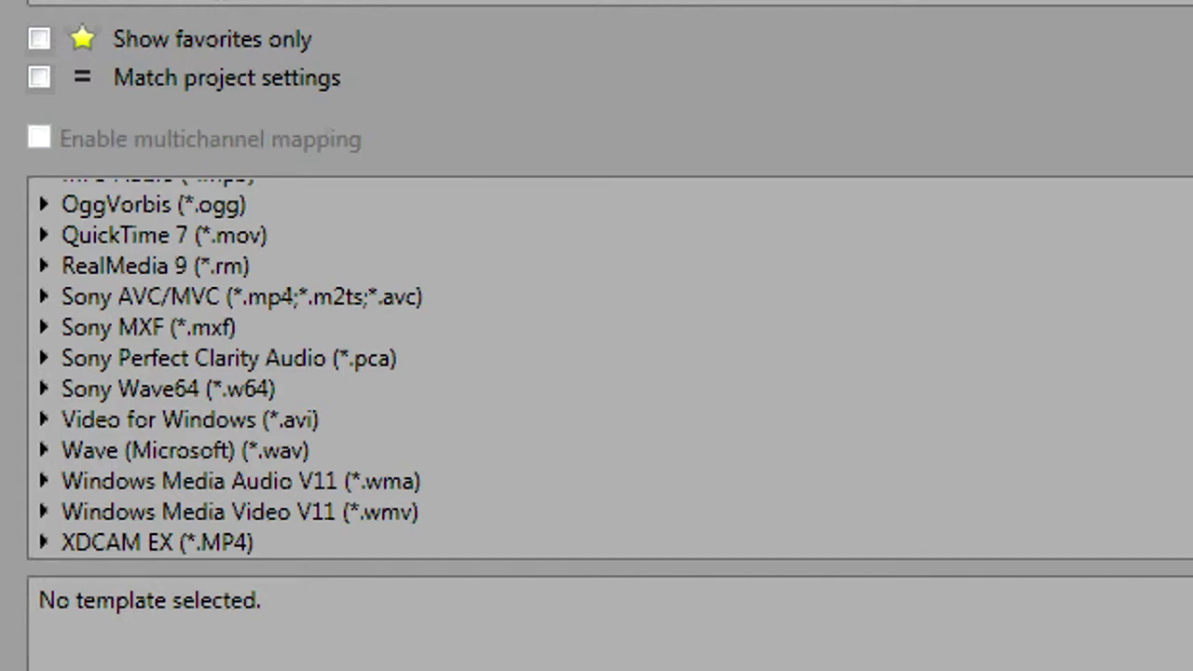
click(38, 38)
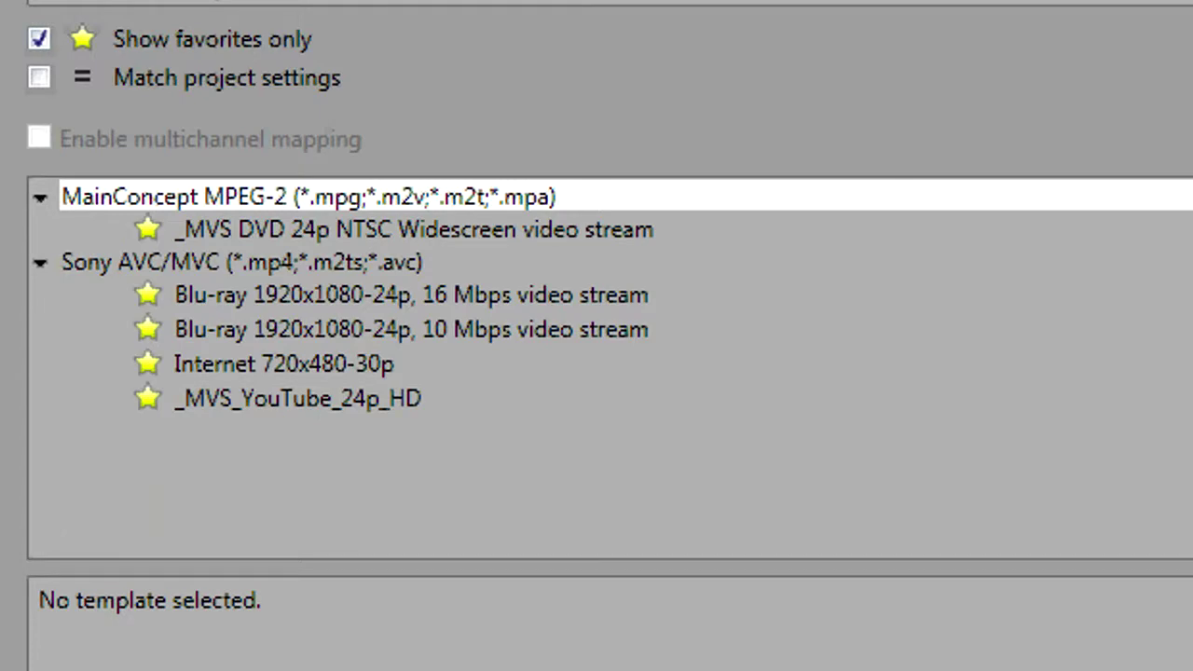
click(38, 38)
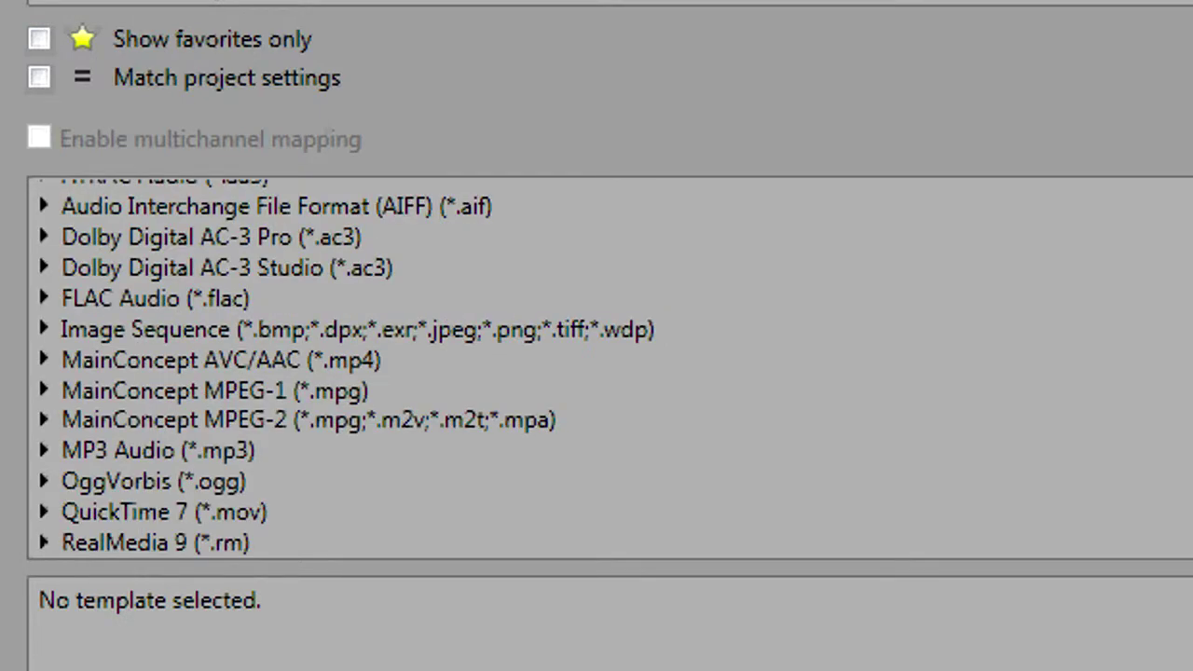
click(38, 38)
click(38, 38)
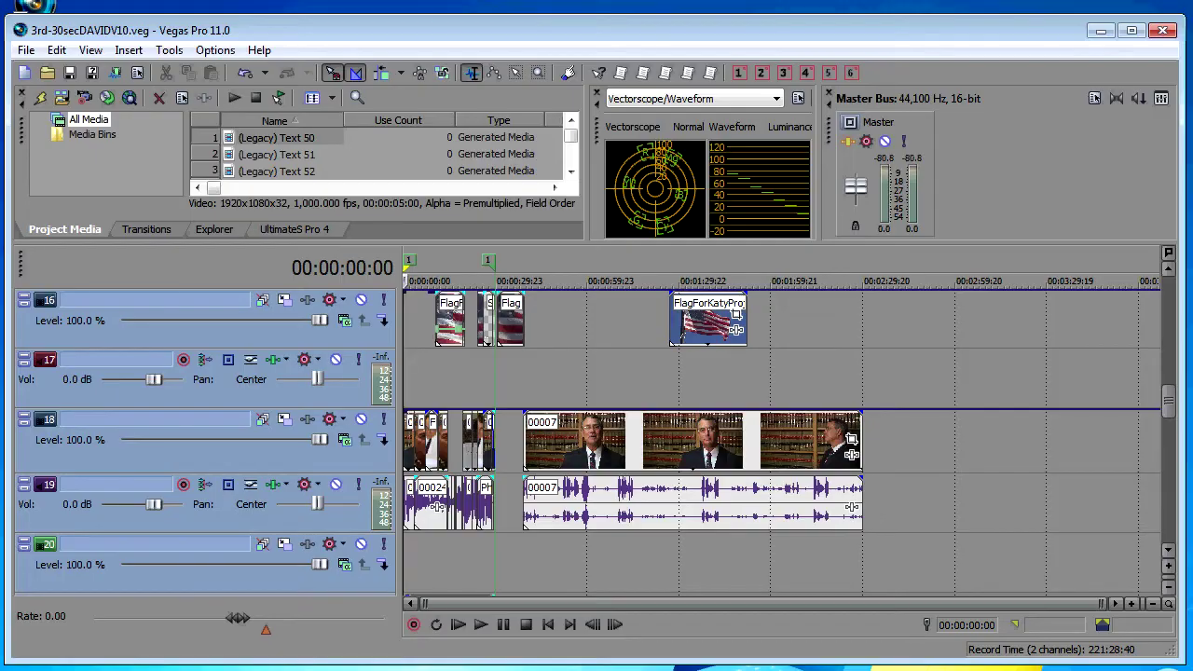
Reopen Render As and switch 'Match project settings' on, then off, so every format is listed
click(26, 50)
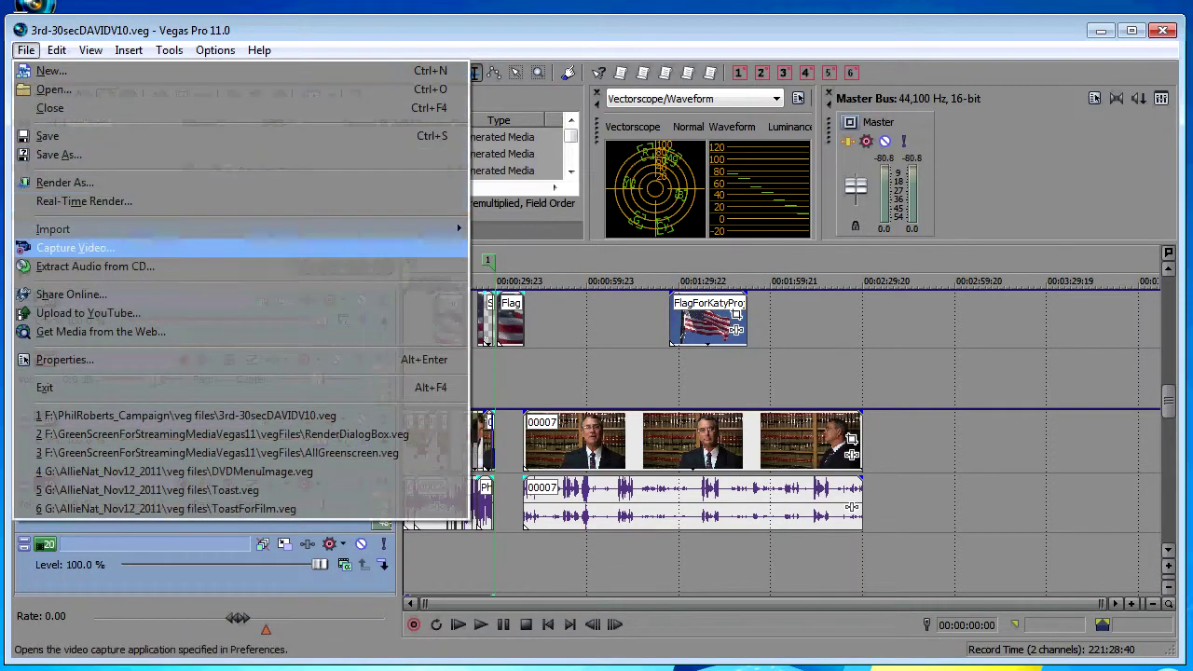
click(64, 359)
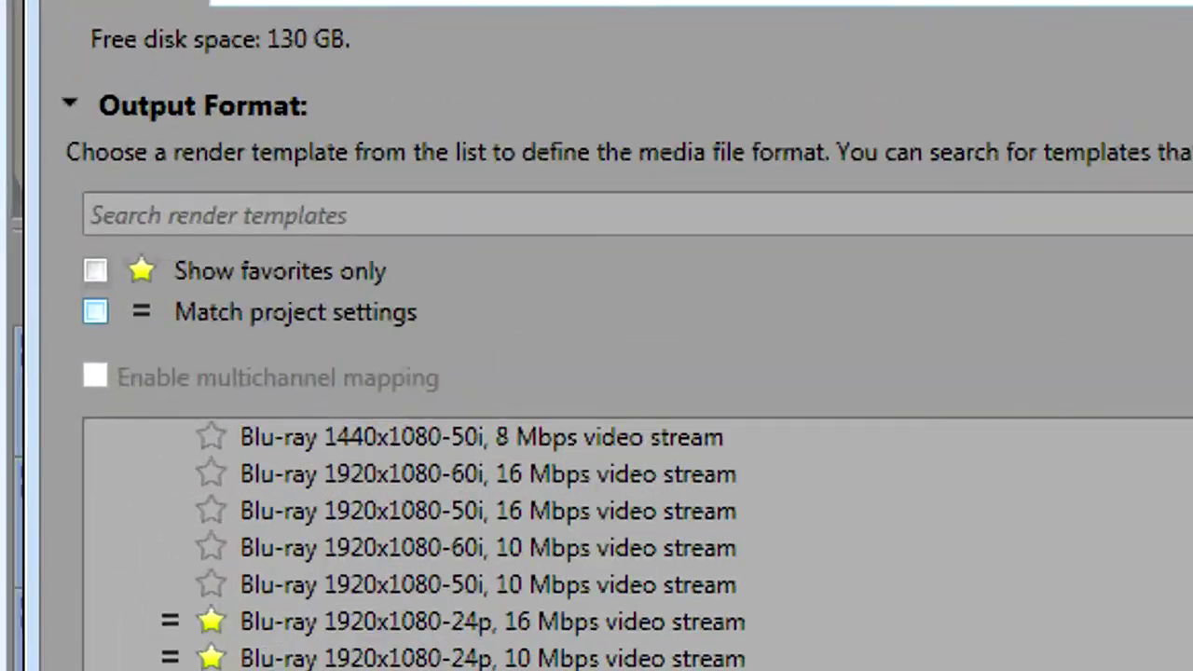
click(95, 312)
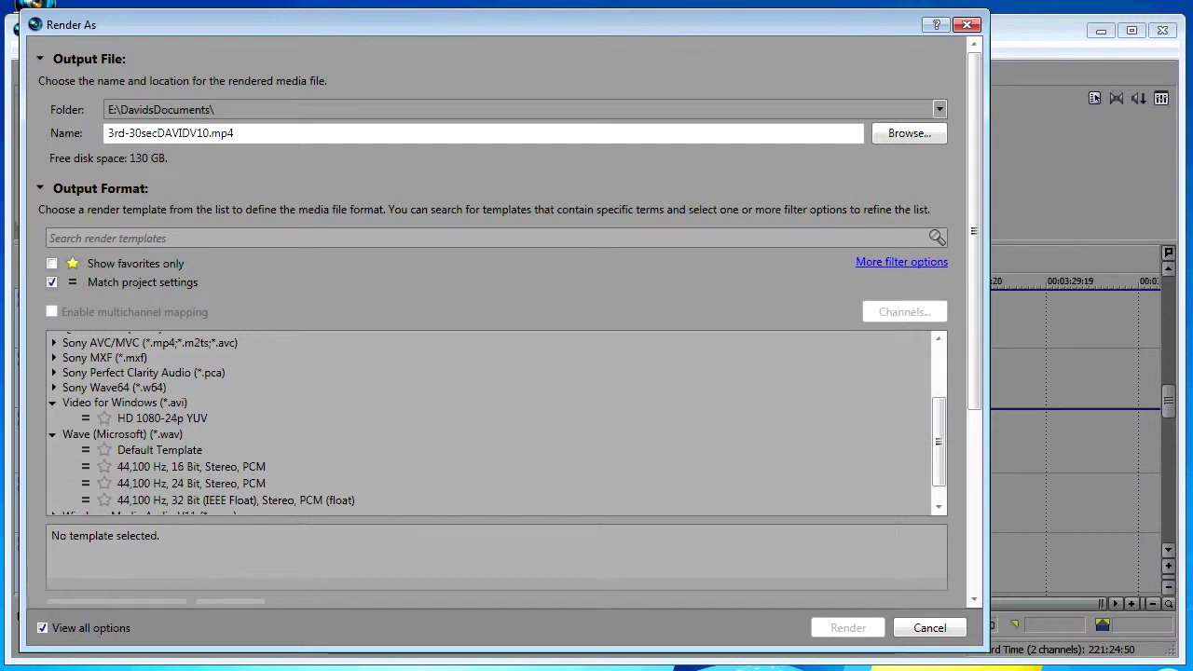
click(51, 281)
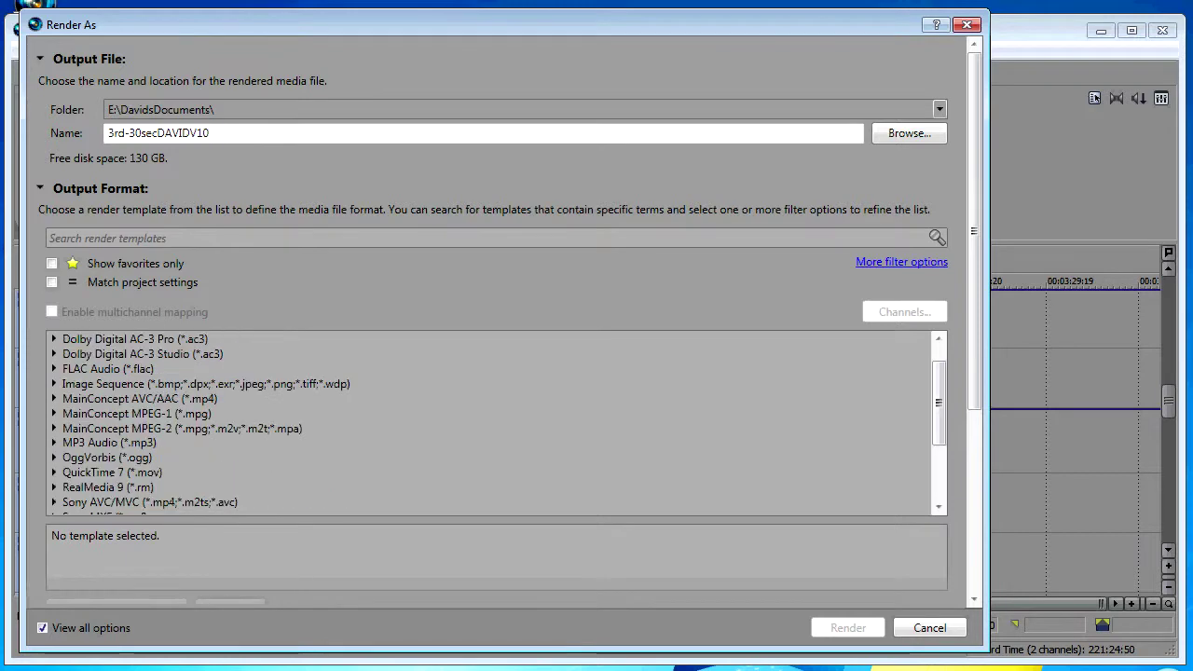
click(56, 238)
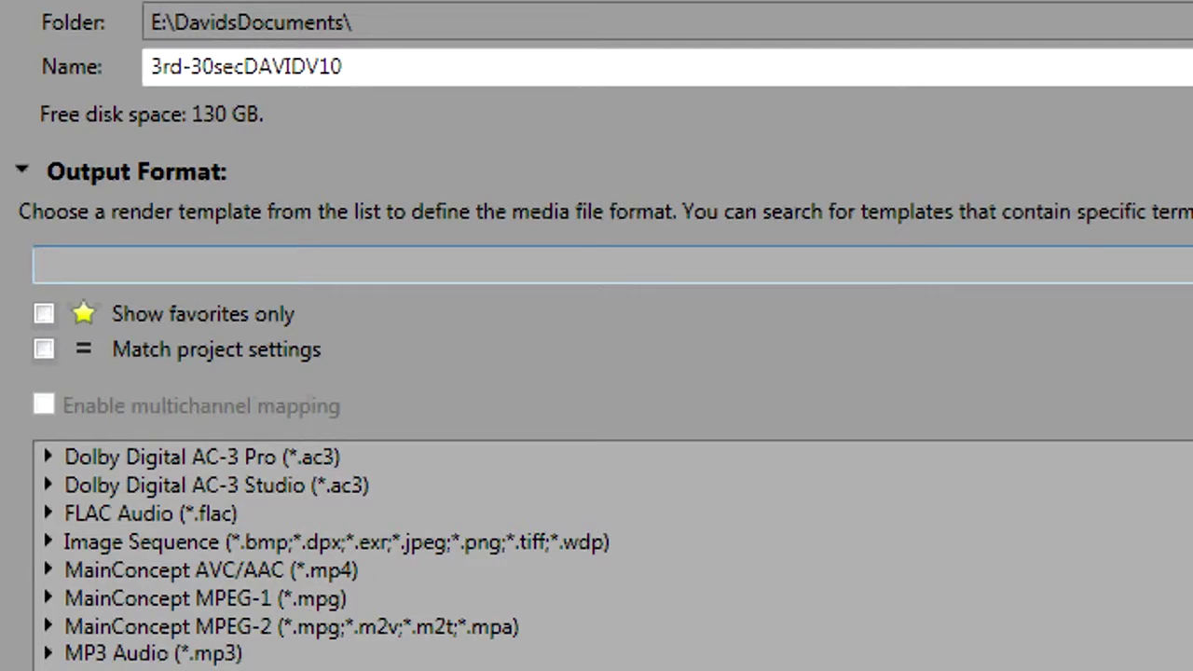
text(dvd)
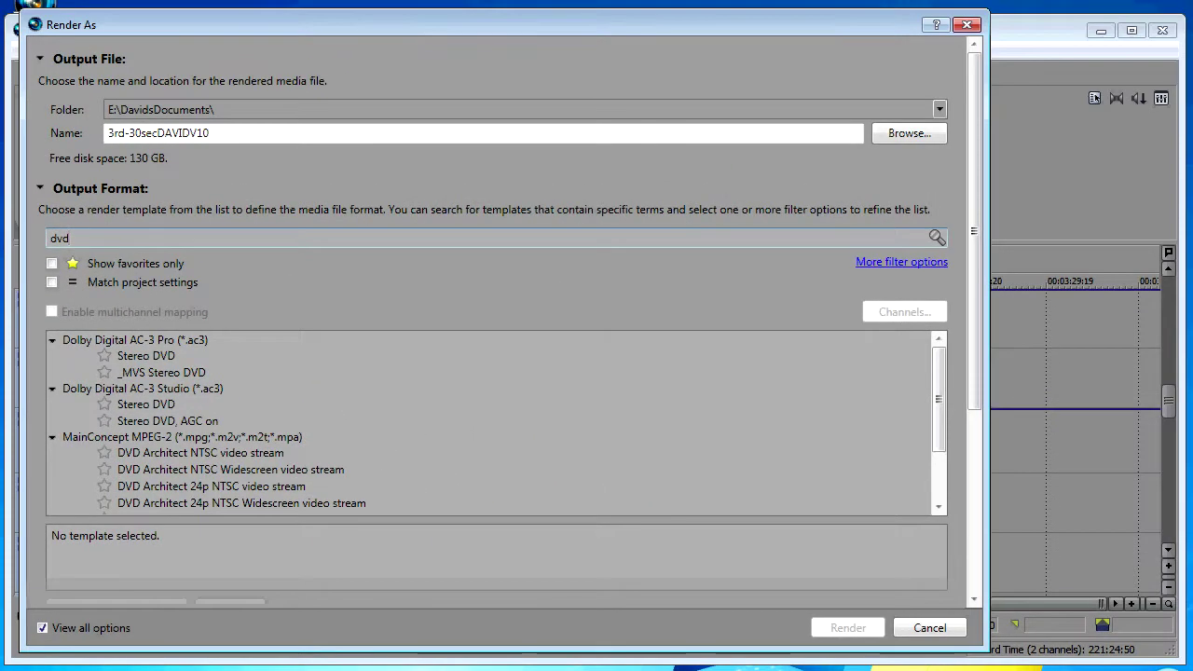
key(BackSpace)
key(BackSpace)
key(BackSpace)
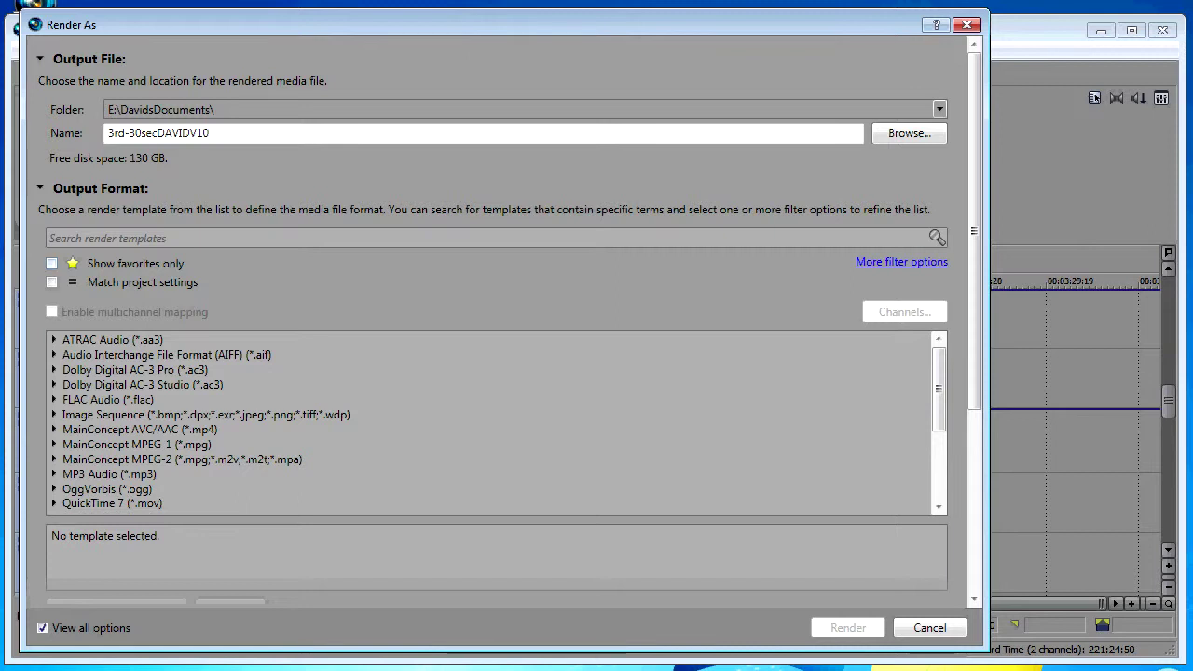
Choose MainConcept MPEG-2 and enable 'Stretch video to fill output frame size' and 'Save project markers'
click(182, 459)
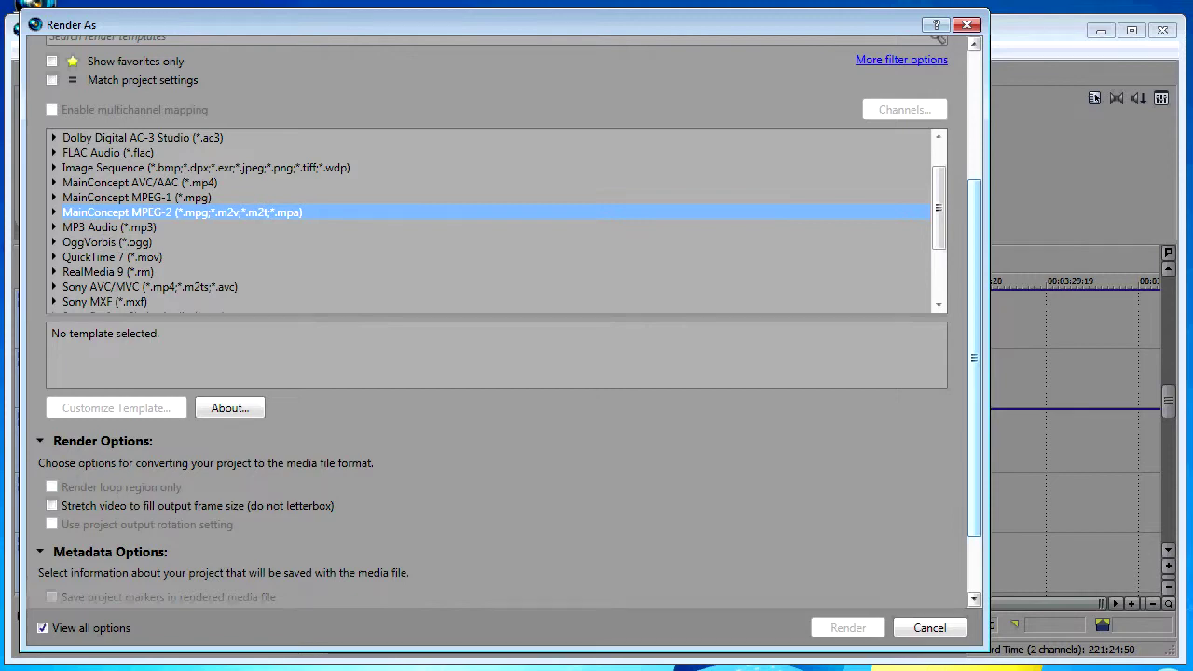
scroll(503, 326, down, 2)
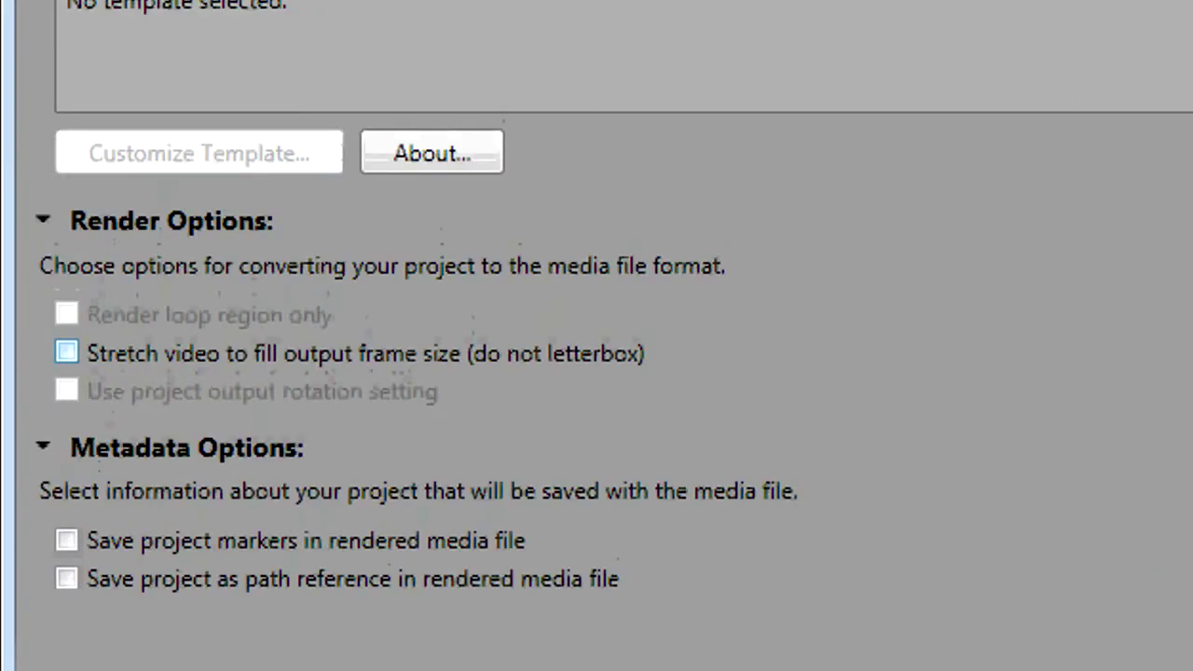
click(66, 352)
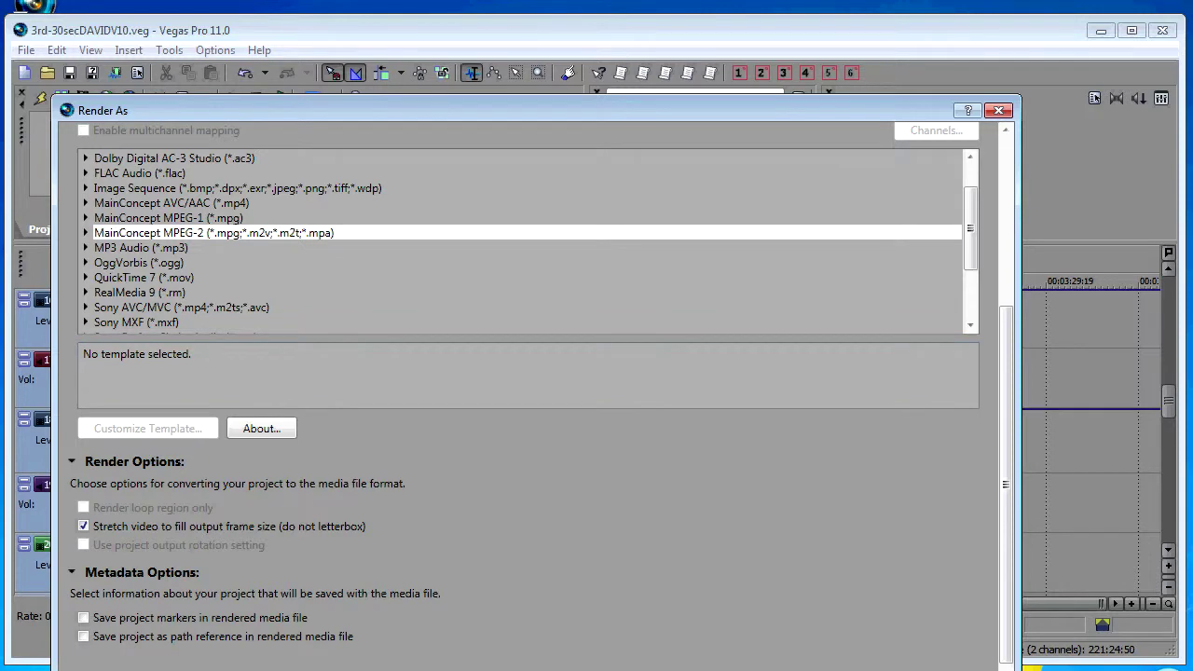
click(83, 618)
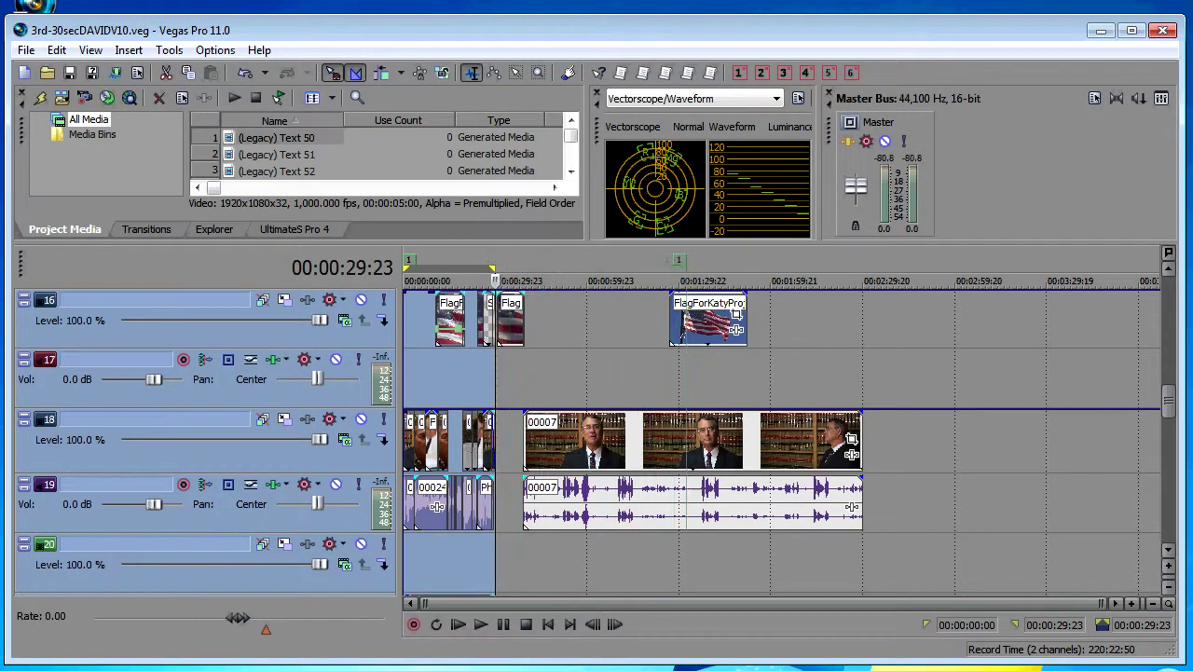
Move marker 1 further along the timeline and select the span from the start to it
drag(678, 260, 872, 260)
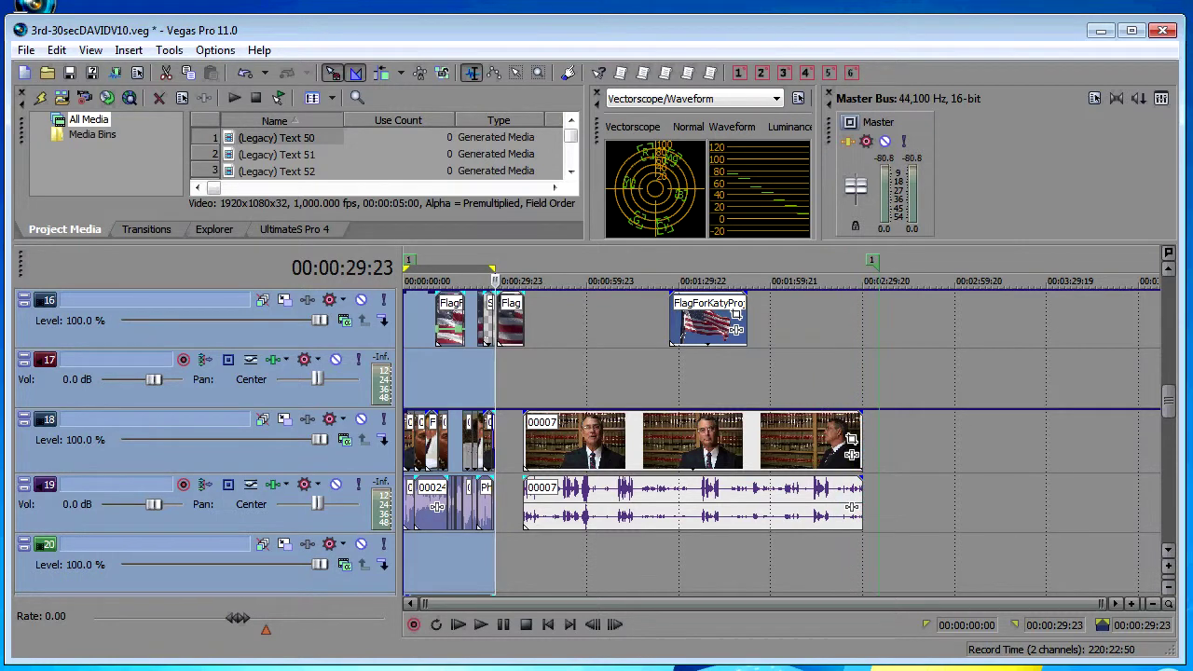
click(615, 373)
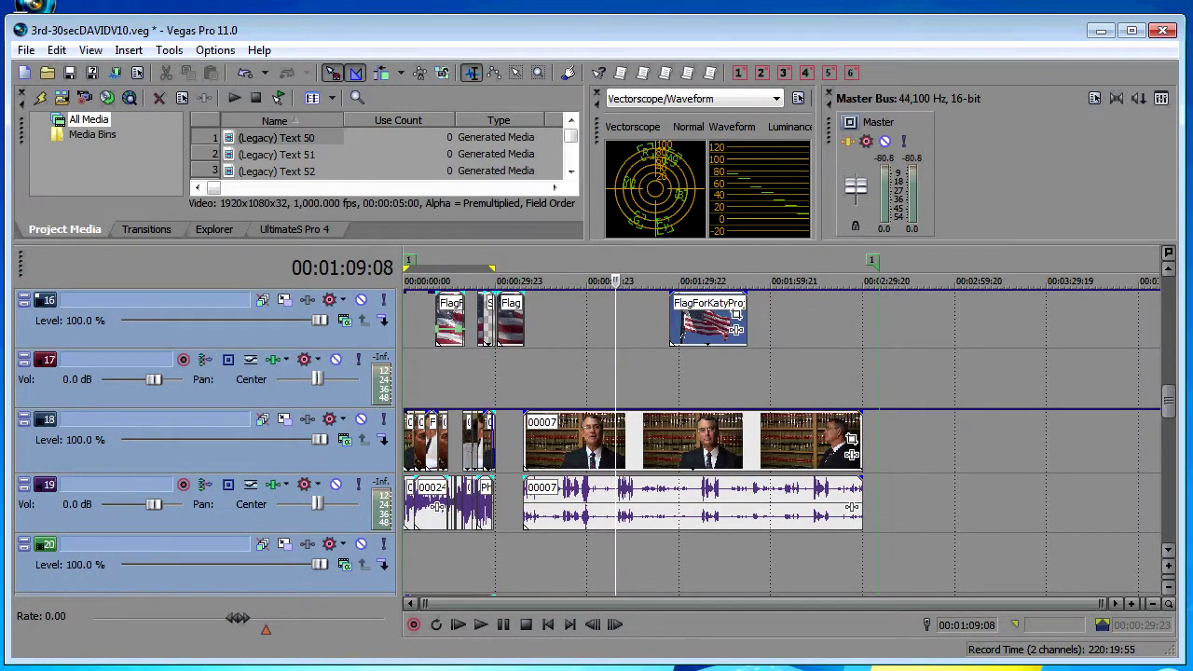
double_click(879, 280)
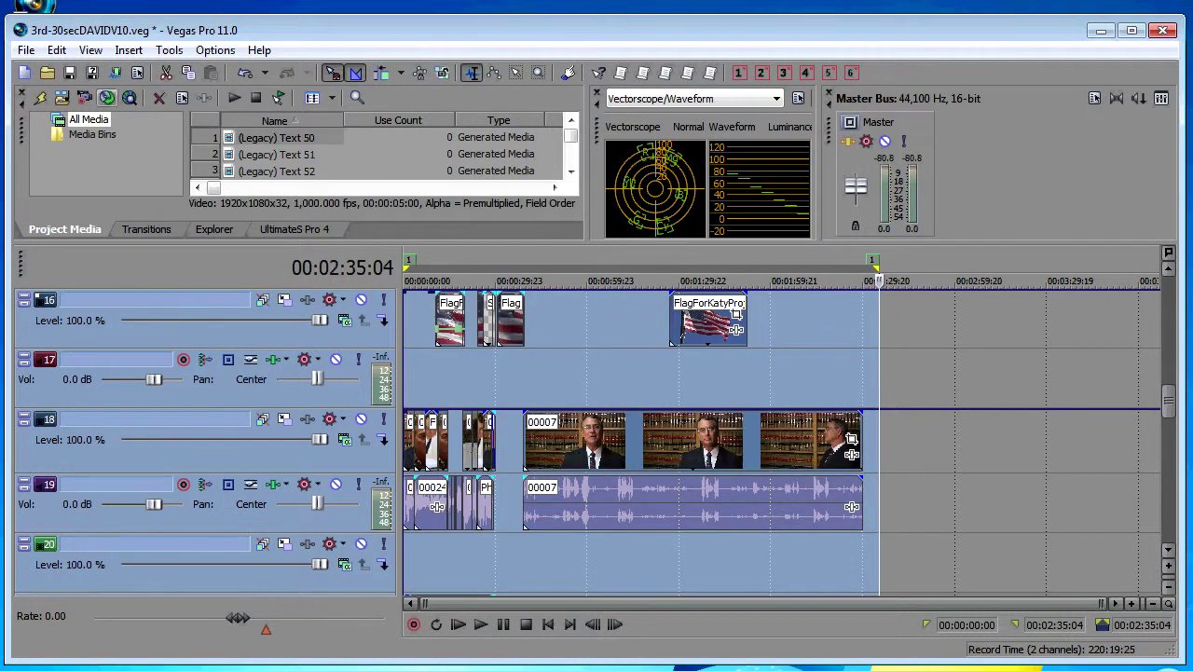
Open the Render As dialog for the selected region and scroll the template list
click(26, 50)
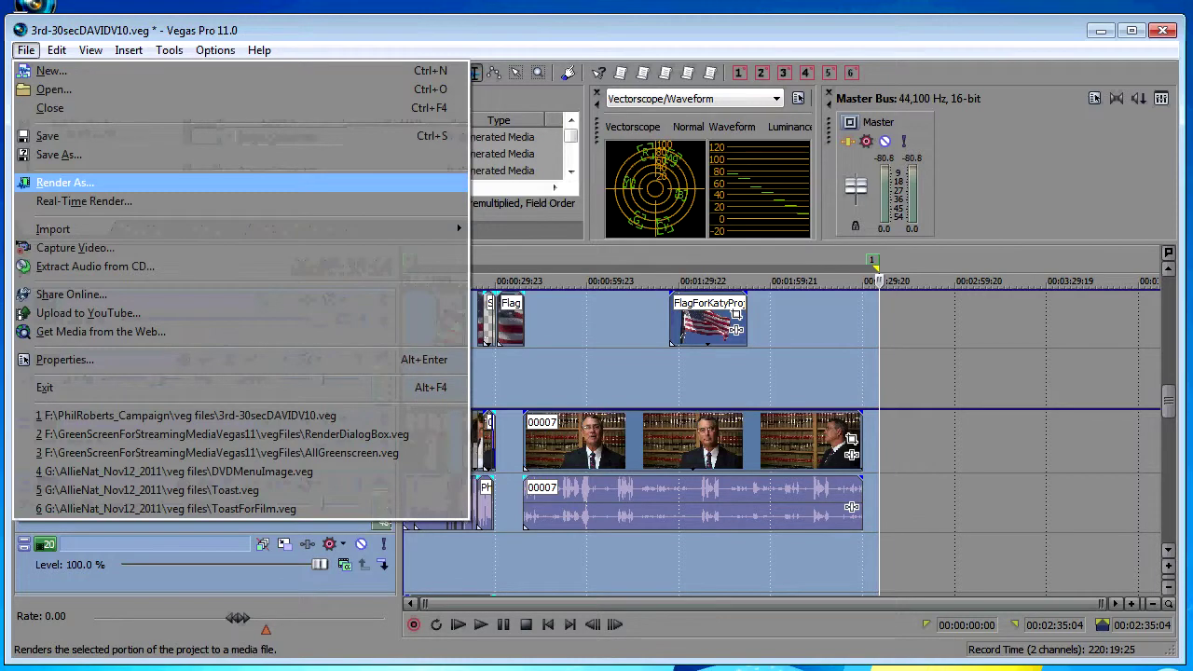
click(64, 183)
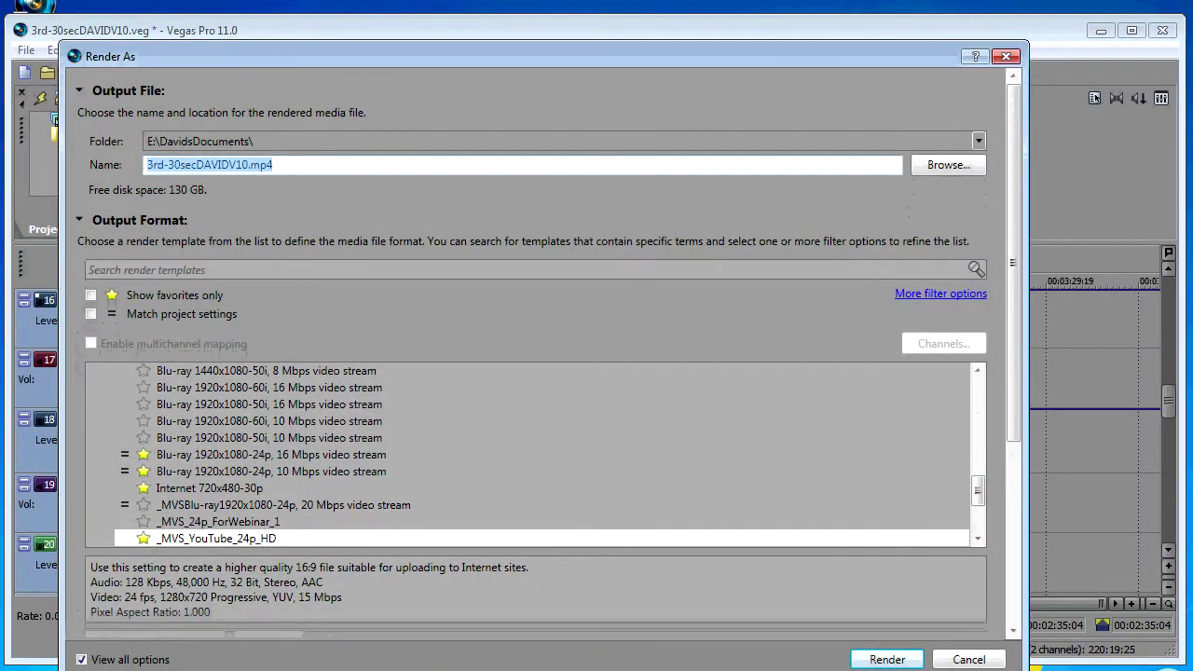
scroll(549, 351, down, 4)
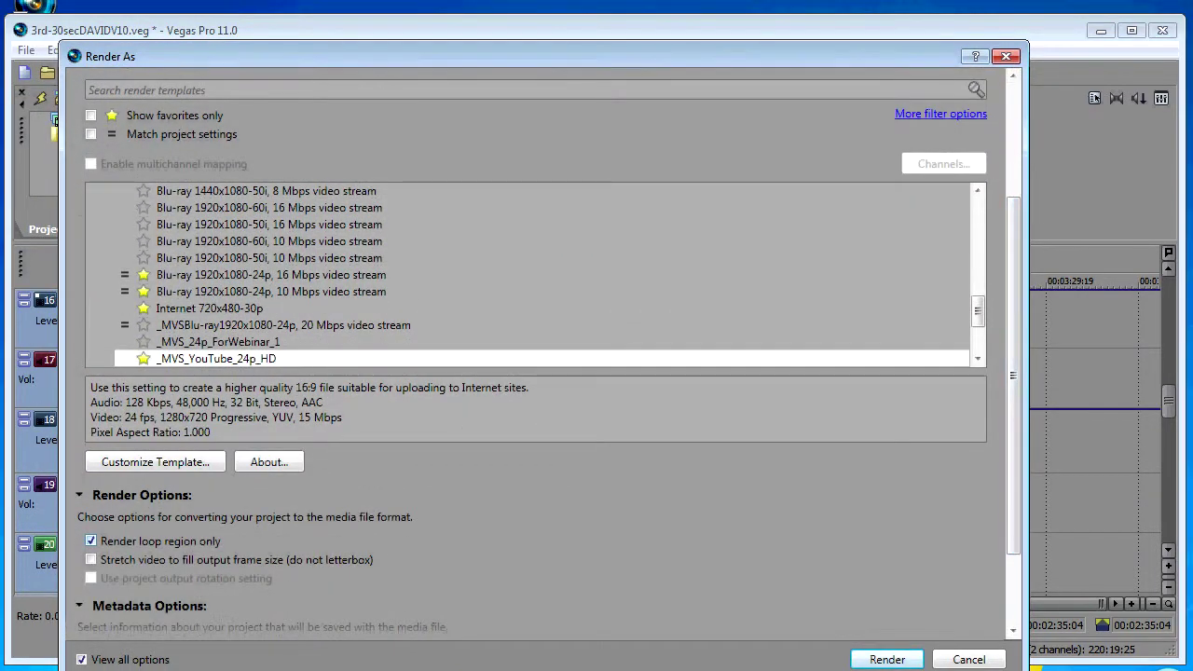